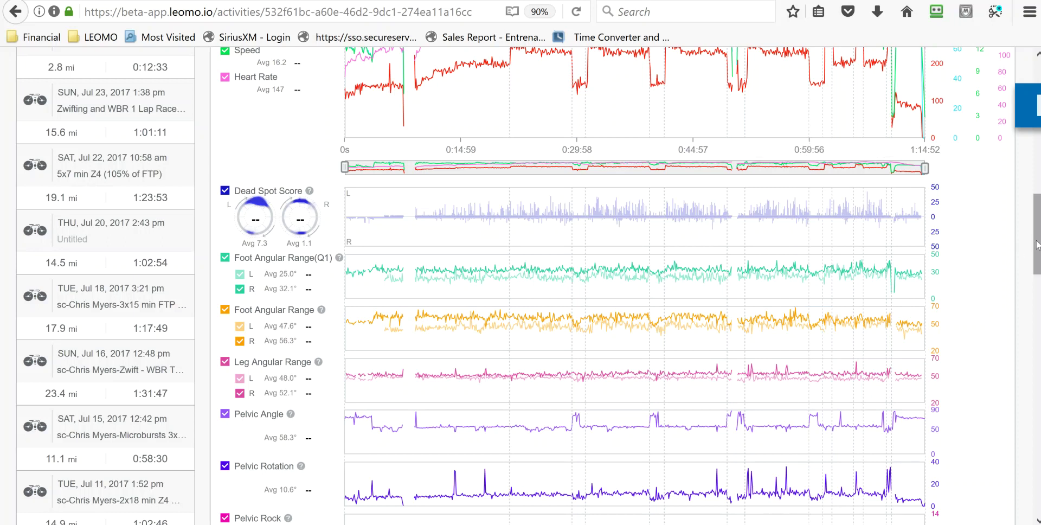
# Examine the ride's power, cadence, speed and heart rate chart together with the motion charts below it.
pyautogui.scroll(2, 1037, 234)
pyautogui.scroll(4, 1037, 234)
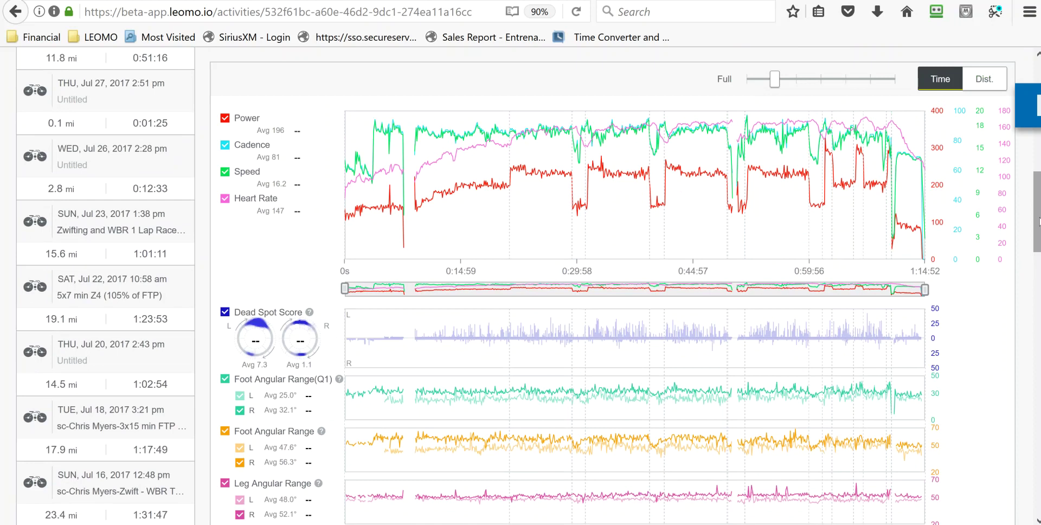
pyautogui.scroll(-3, 1039, 220)
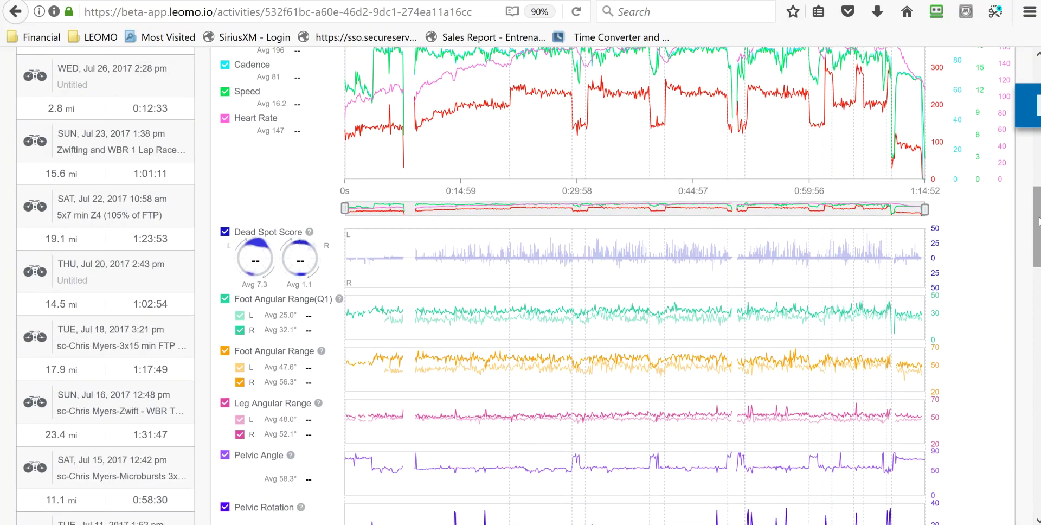
pyautogui.scroll(3, 1038, 219)
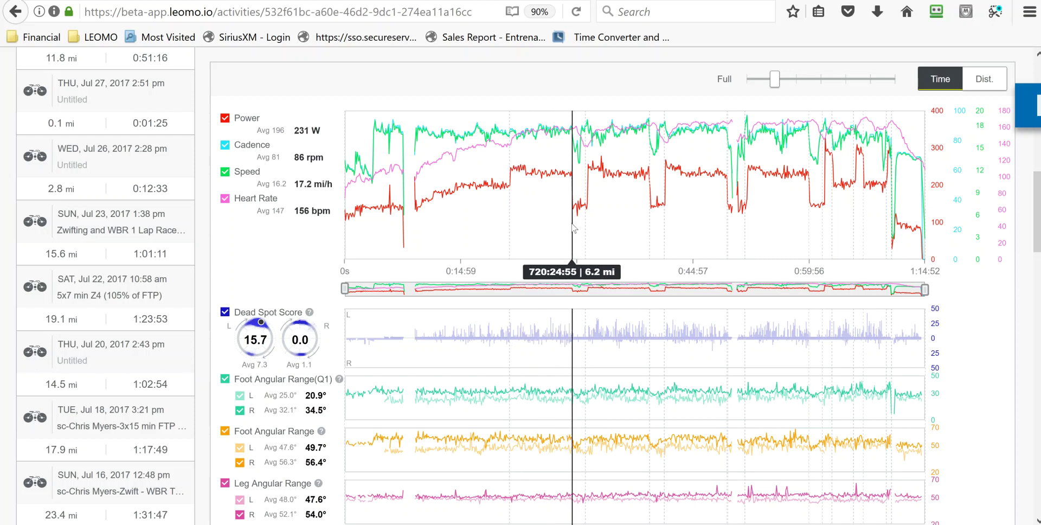
# Rename the Lap 1 range in the Ranges table to "Warmup" and save it.
pyautogui.scroll(-10, 518, 234)
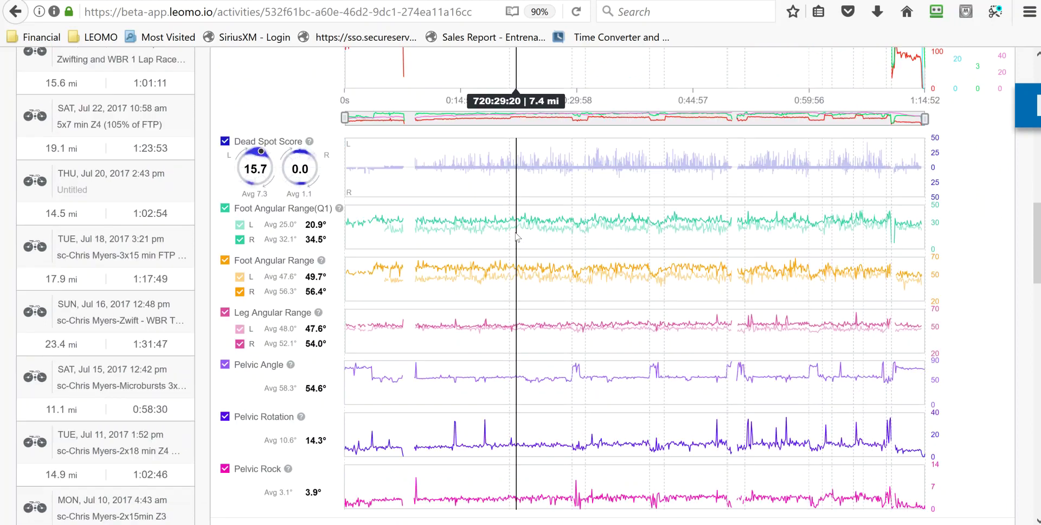
pyautogui.scroll(-10, 516, 239)
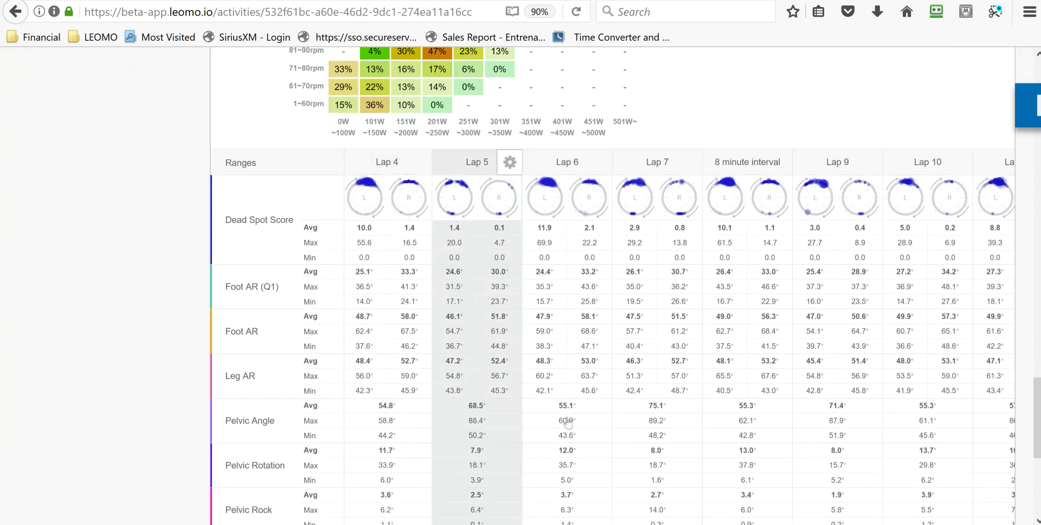
pyautogui.scroll(-5, 564, 400)
pyautogui.scroll(-2, 565, 401)
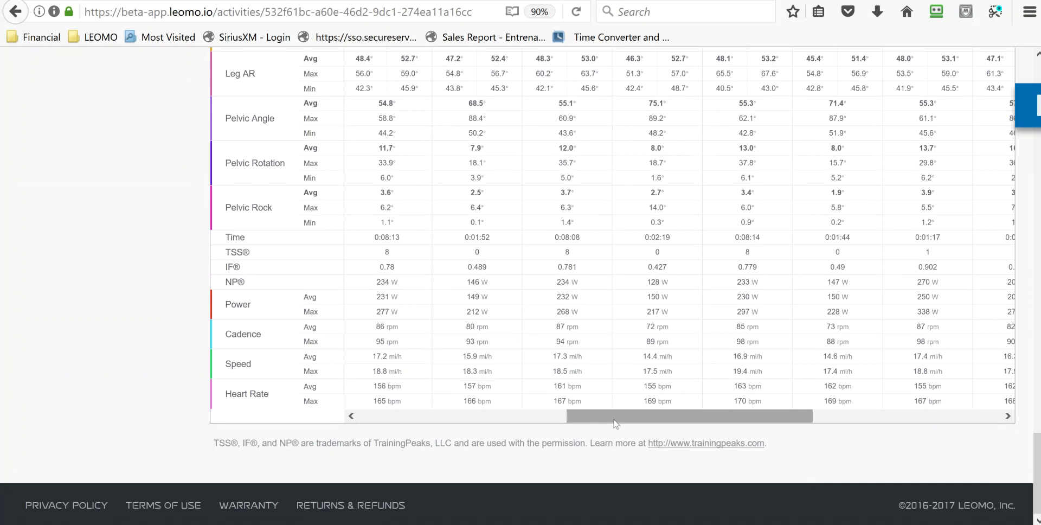
pyautogui.moveTo(602, 416); pyautogui.dragTo(407, 422)
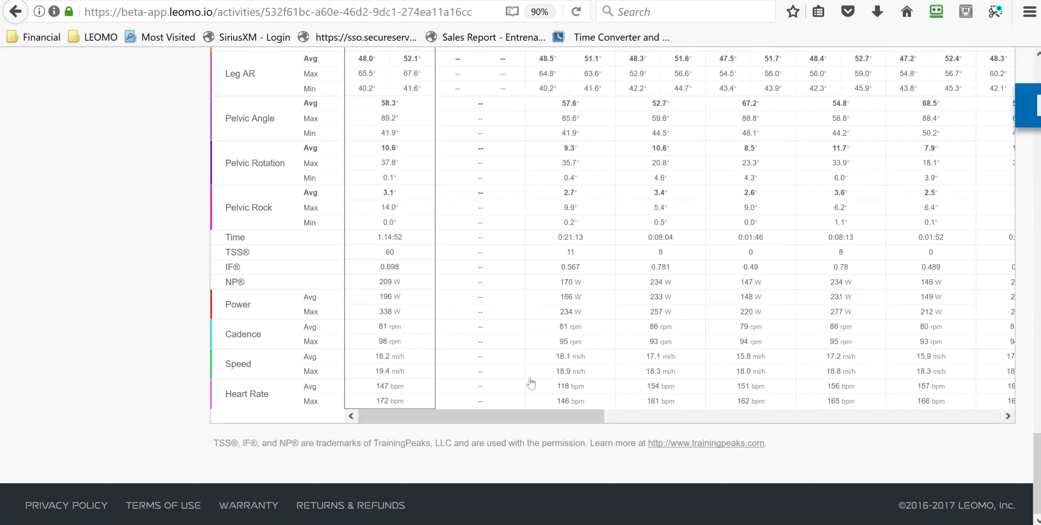
pyautogui.scroll(4, 532, 382)
pyautogui.scroll(2, 532, 382)
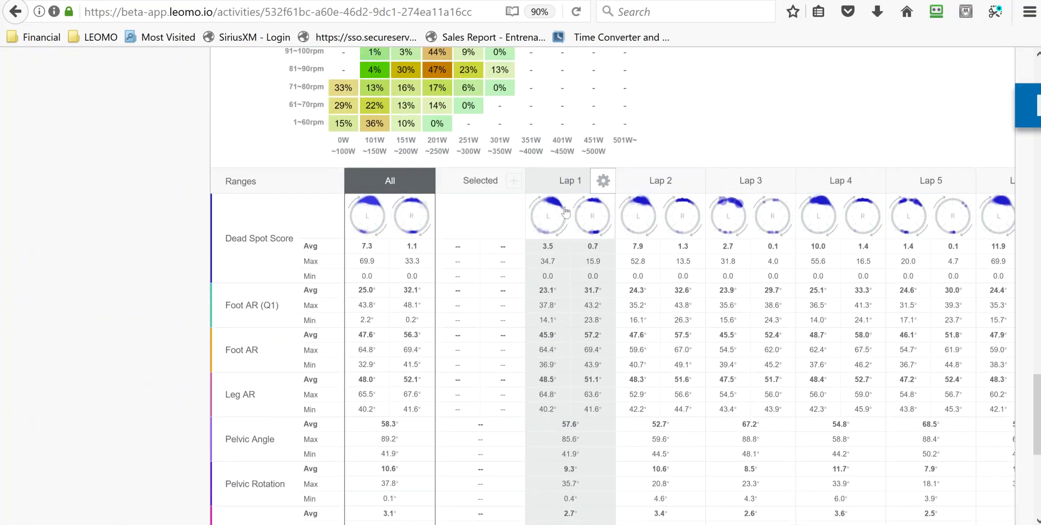
pyautogui.click(602, 180)
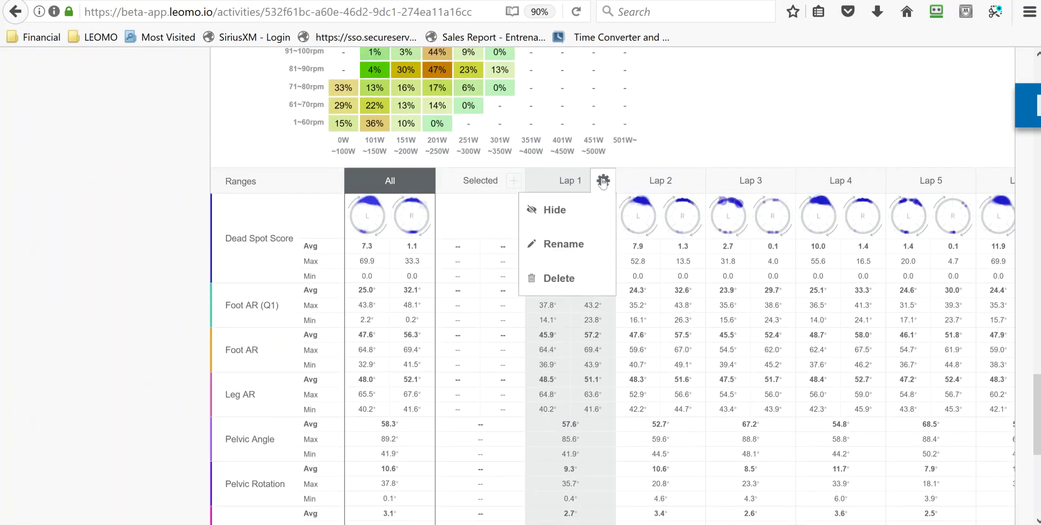
pyautogui.click(564, 244)
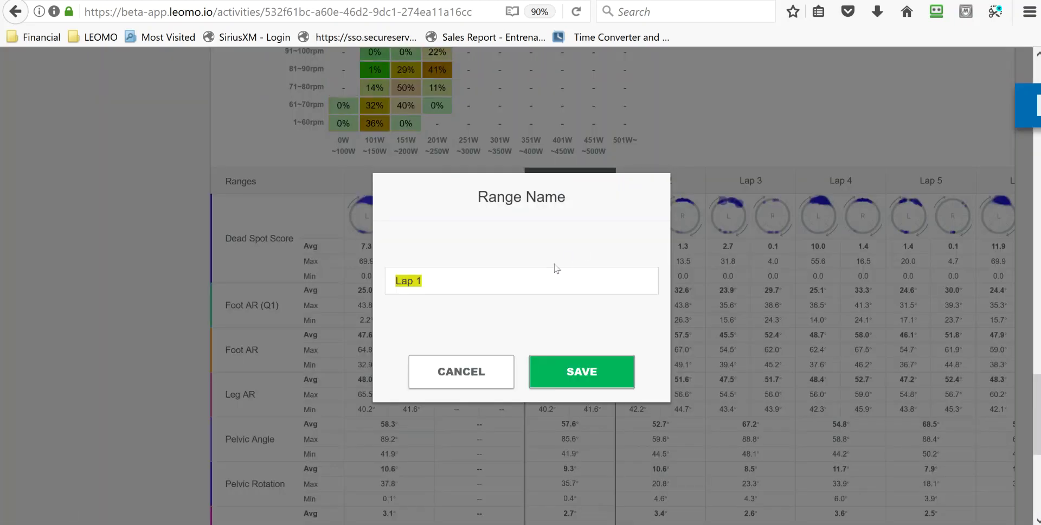
pyautogui.write('Warmup')
pyautogui.click(578, 371)
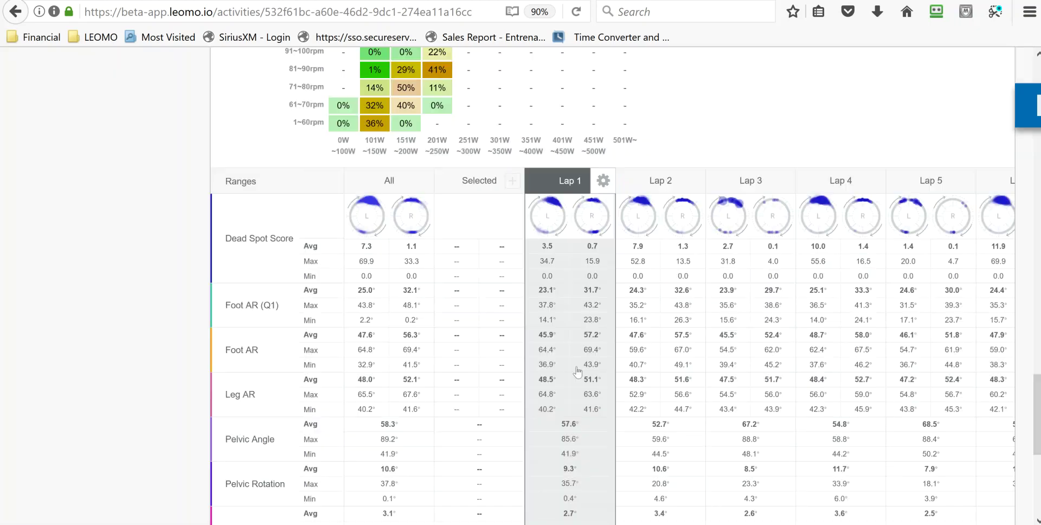
# Rename the Lap 2 range to "8 minute #1" and save it.
pyautogui.click(686, 183)
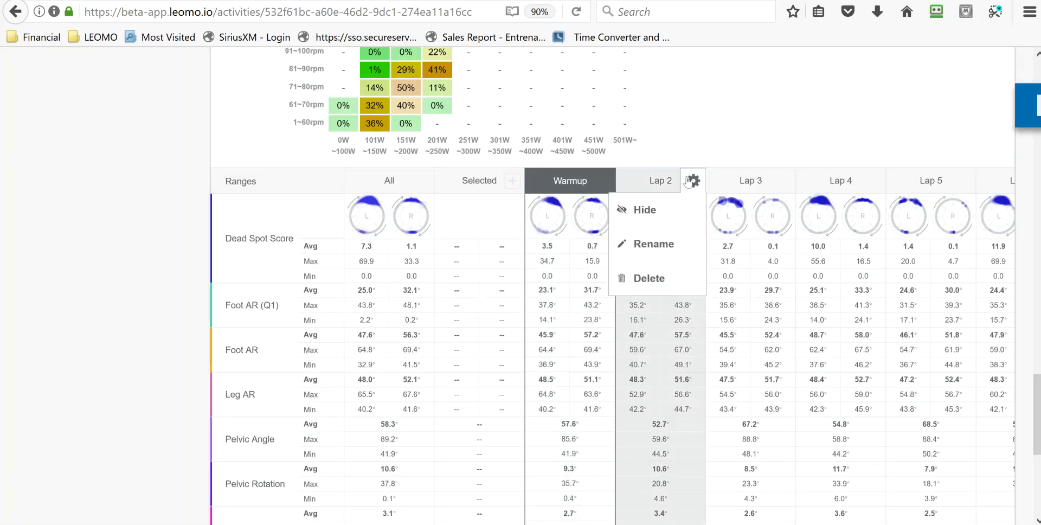
pyautogui.click(669, 243)
pyautogui.write('8 minute #1')
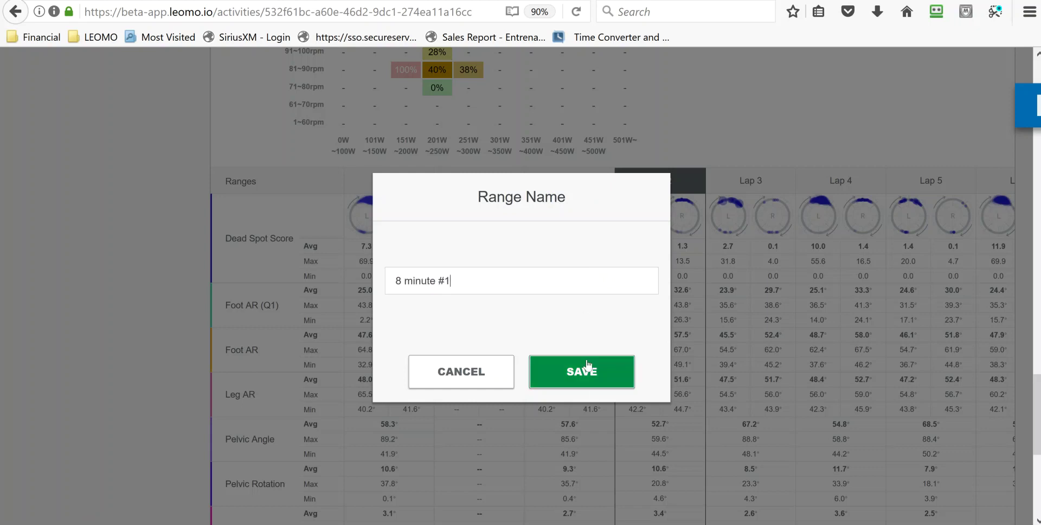
pyautogui.click(598, 373)
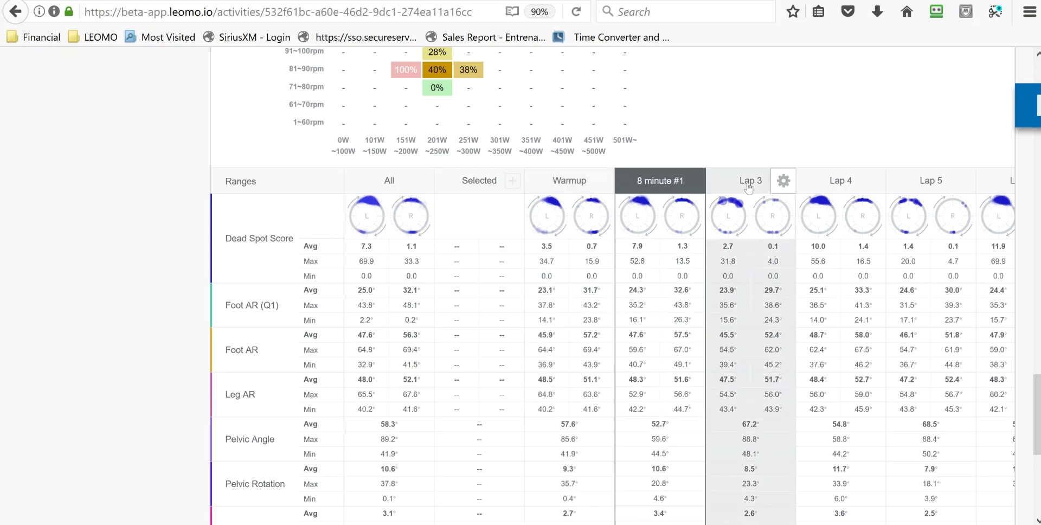
# Rename the Lap 4 range to "8 minute #2" and save it.
pyautogui.click(874, 183)
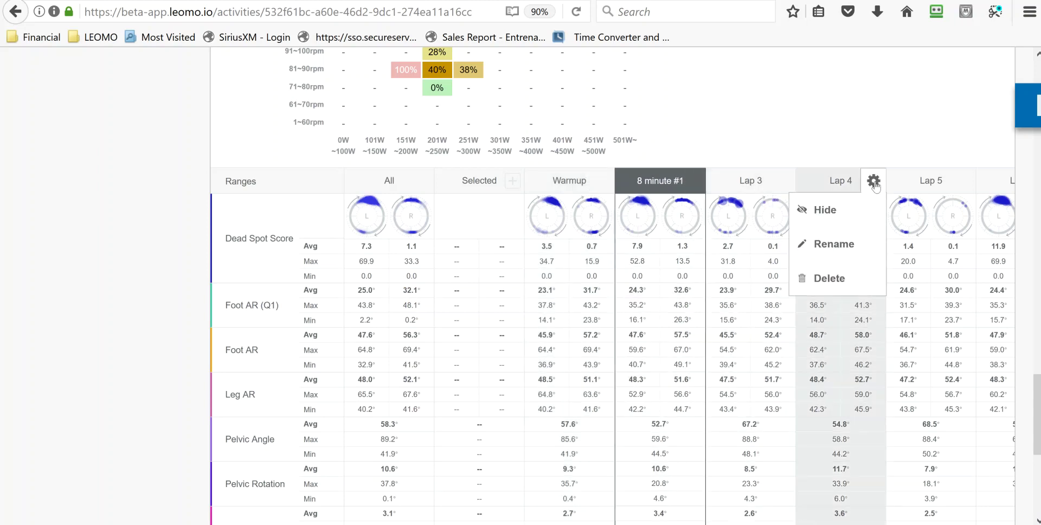
pyautogui.click(850, 245)
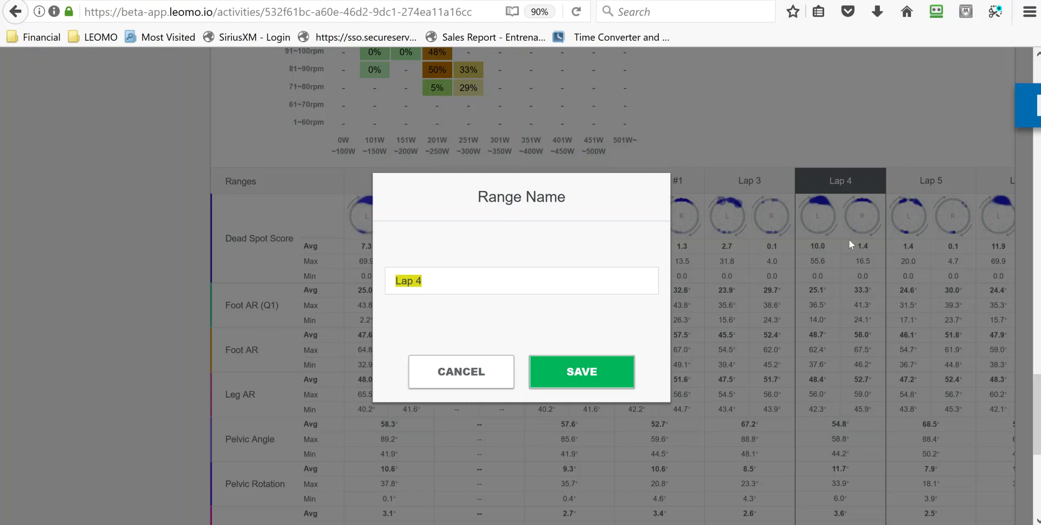
pyautogui.write('*')
pyautogui.click(562, 373)
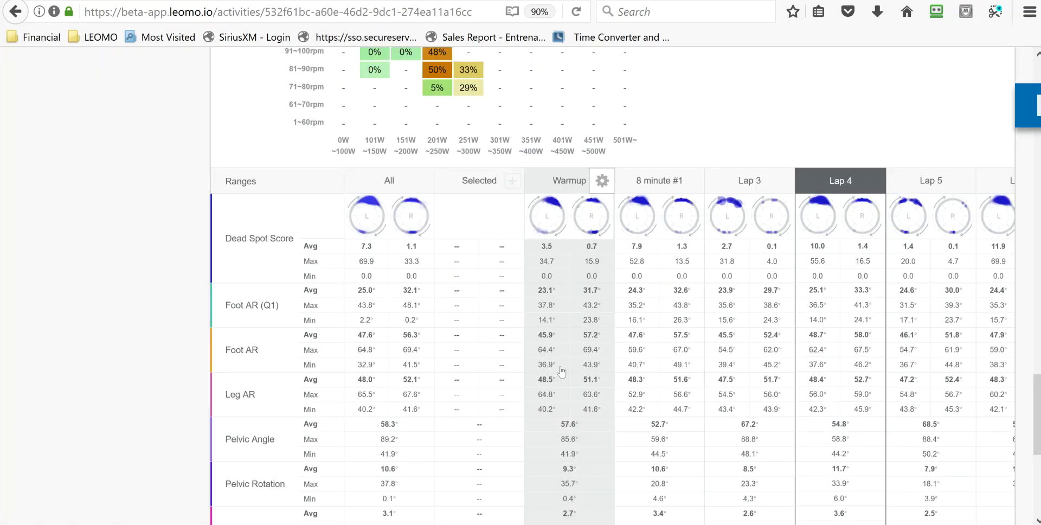
# Rename the Lap 6 range to "8 minute #3" and save it.
pyautogui.scroll(-3, 737, 461)
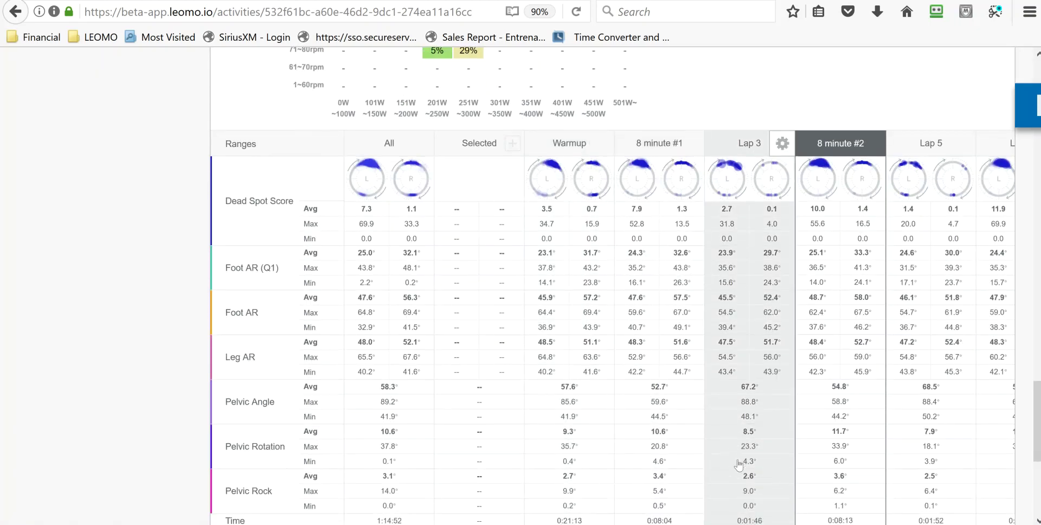
pyautogui.scroll(-3, 739, 463)
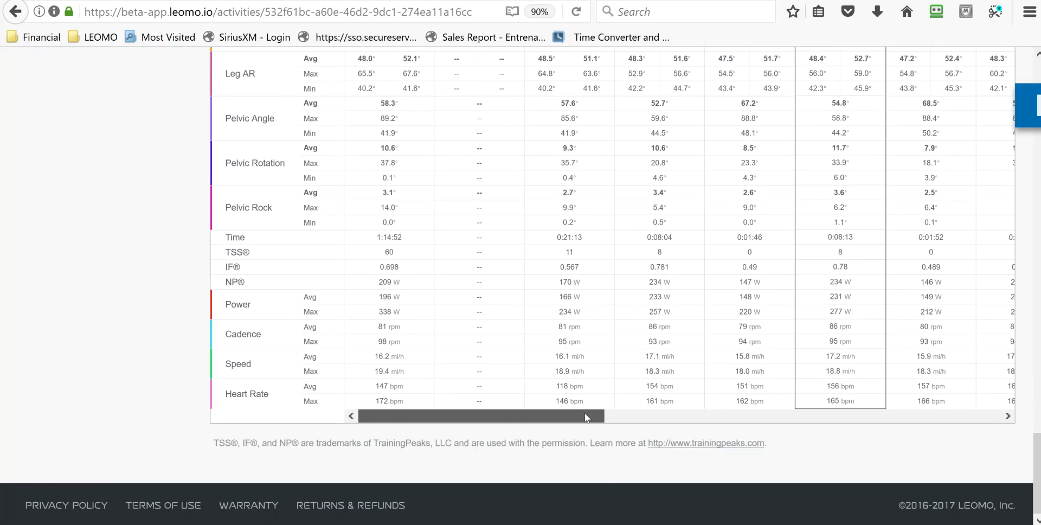
pyautogui.moveTo(591, 415); pyautogui.dragTo(635, 414)
pyautogui.hscroll(5, 635, 415)
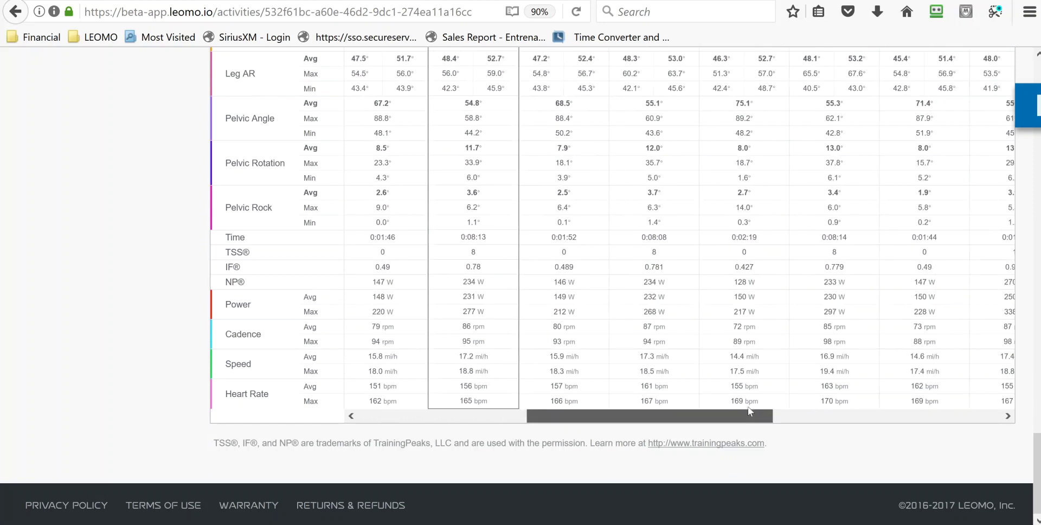
pyautogui.scroll(7, 745, 404)
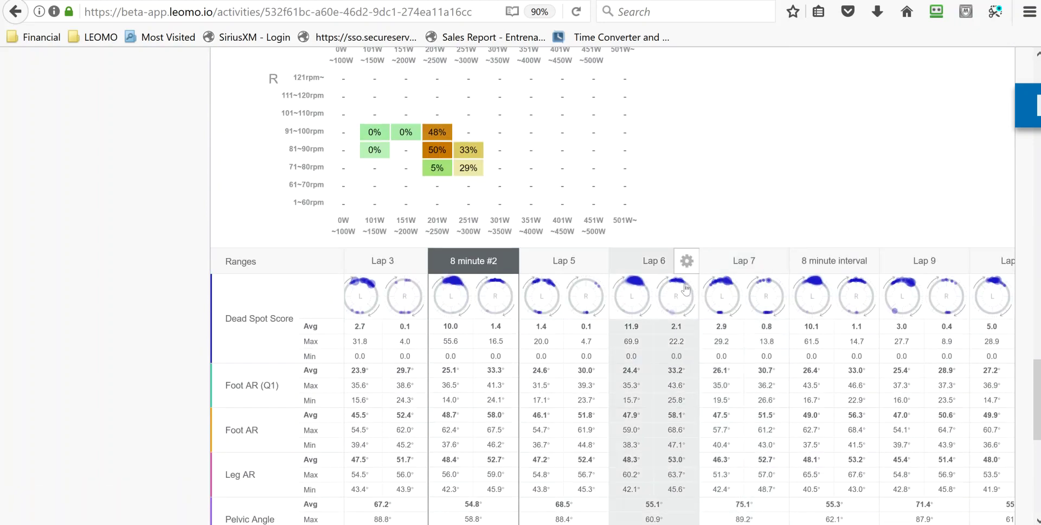
pyautogui.click(686, 261)
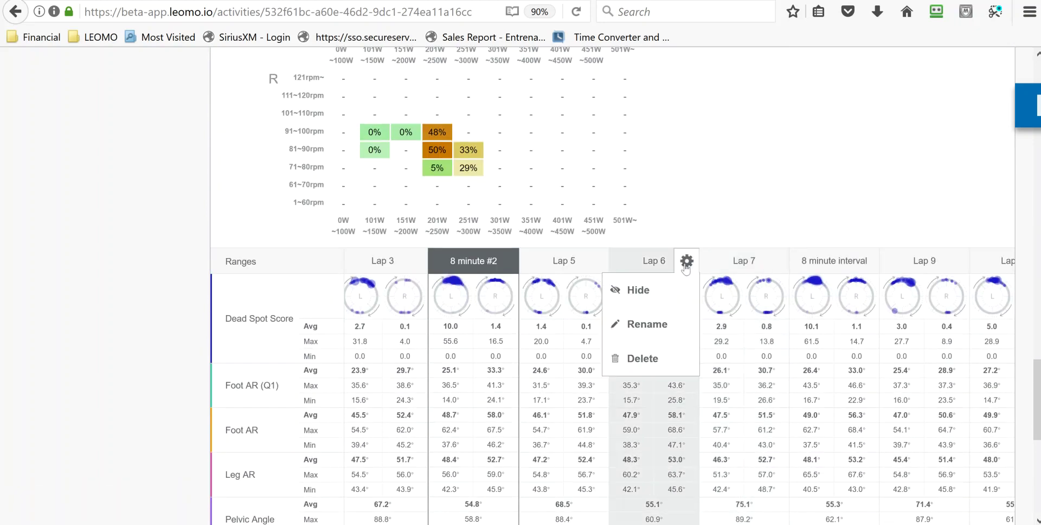
pyautogui.click(660, 324)
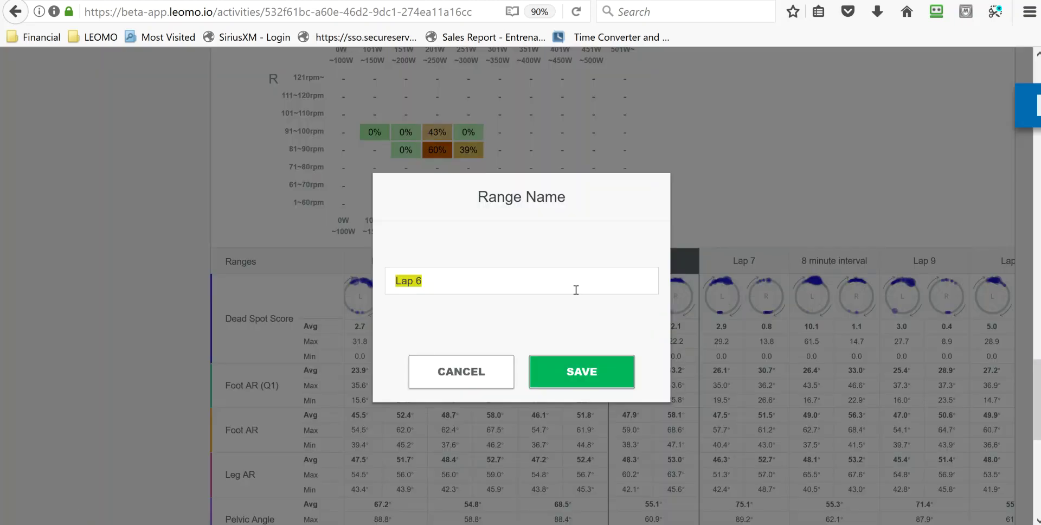
pyautogui.write('8 minute #3')
pyautogui.click(583, 379)
# Rename the "8 minute interval" range to "8 minute interval #4" and save it.
pyautogui.click(866, 261)
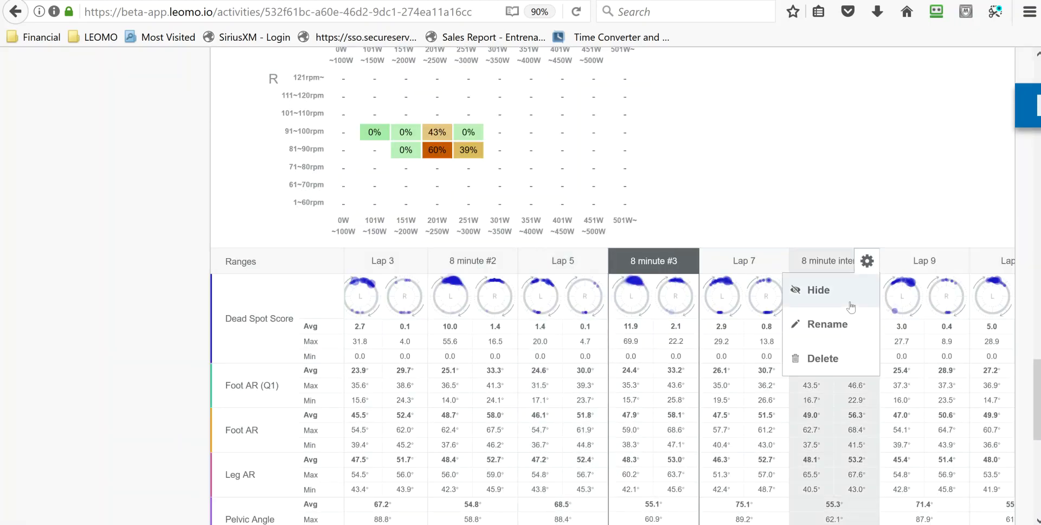
pyautogui.click(792, 324)
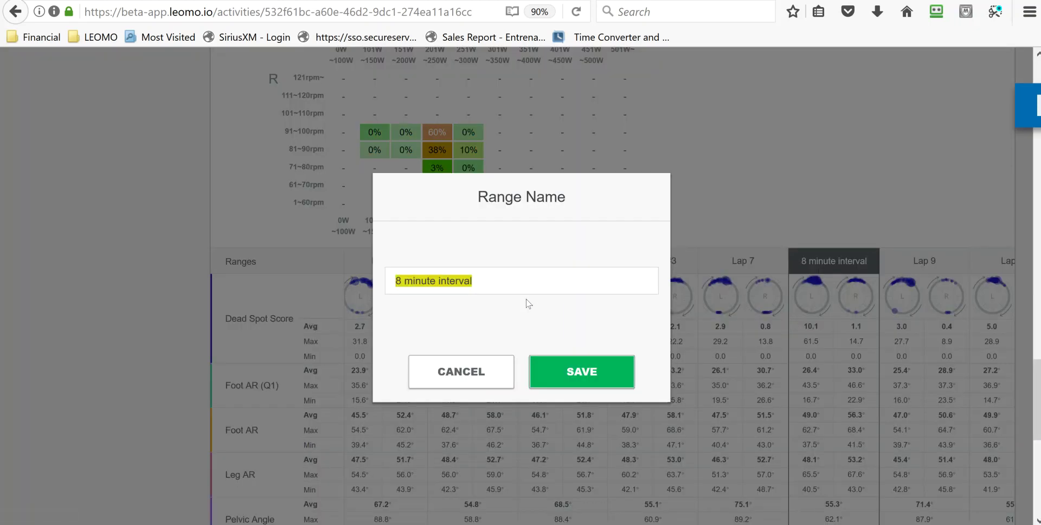
pyautogui.click(524, 280)
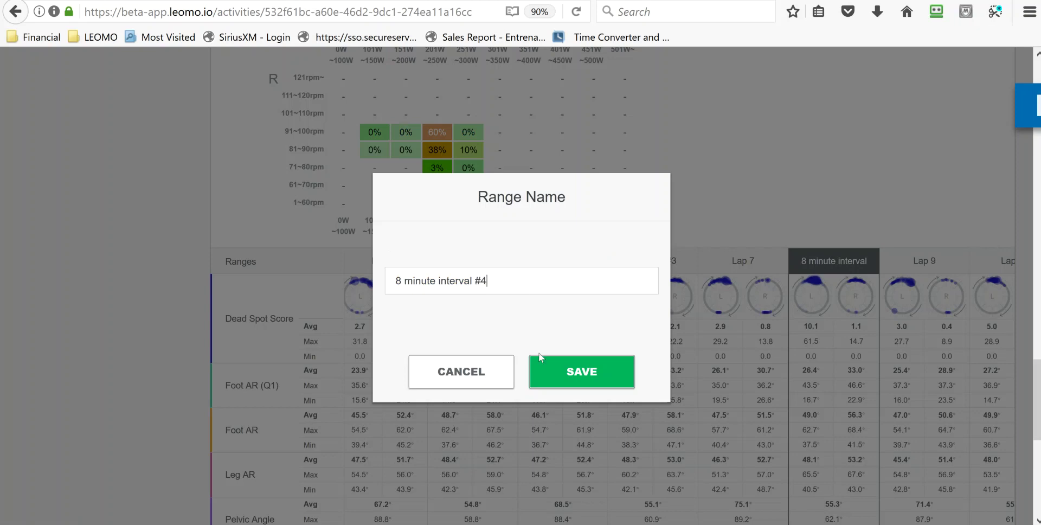
pyautogui.click(567, 373)
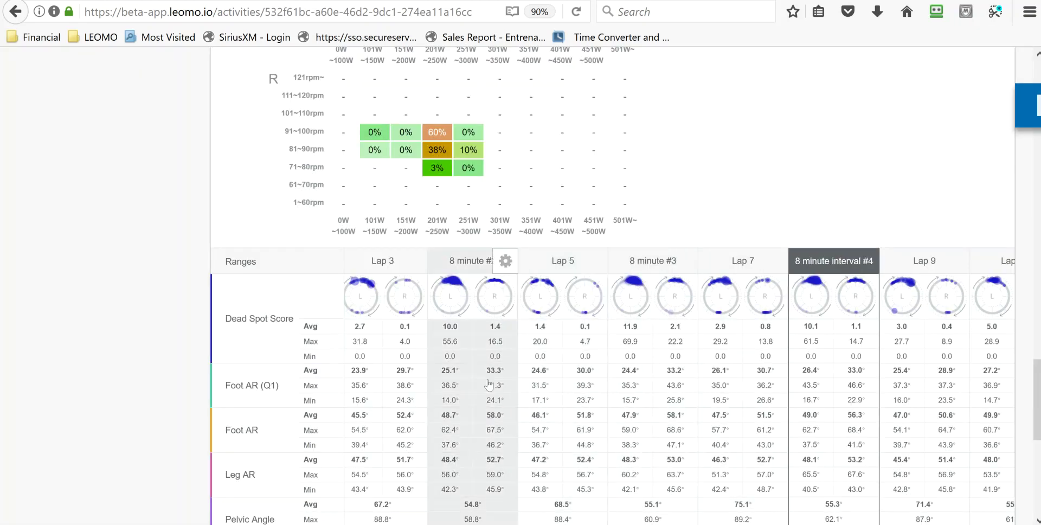
# Select the "8 minute #1" range in the Ranges table to limit the activity data to that interval.
pyautogui.scroll(-3, 625, 454)
pyautogui.scroll(-3, 625, 453)
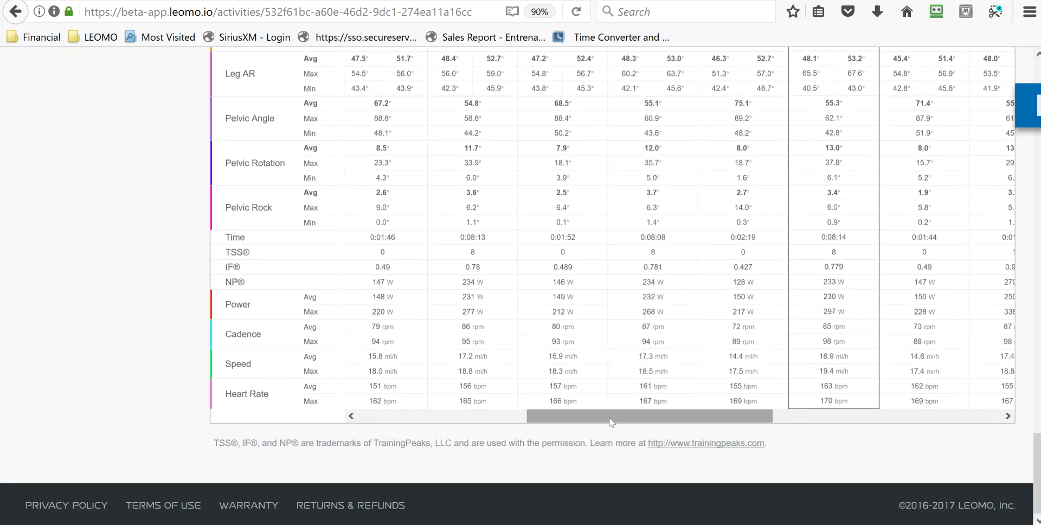
pyautogui.hscroll(-5, 411, 409)
pyautogui.scroll(7, 563, 386)
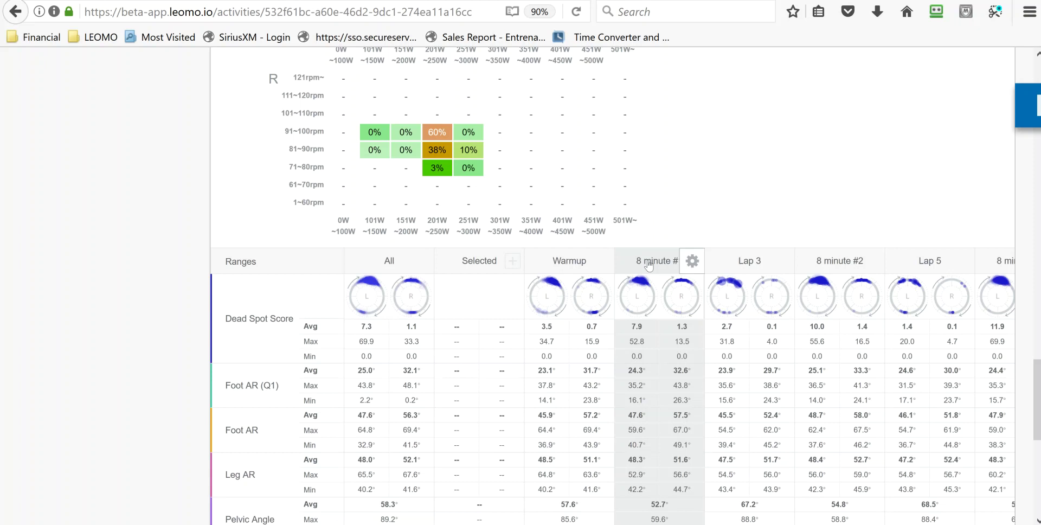
pyautogui.click(645, 263)
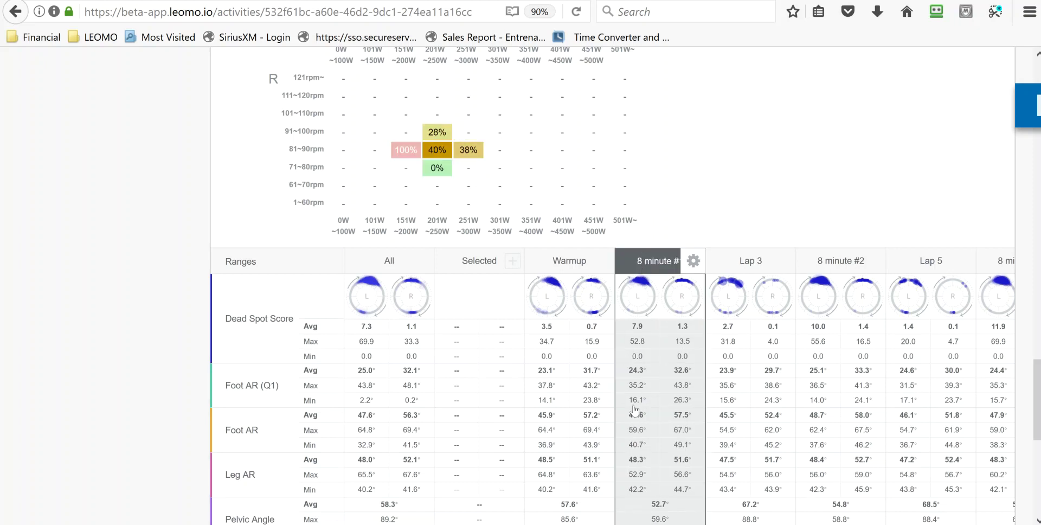
# Examine the selected interval's power and motion charts, then its PSI plots and PCD map.
pyautogui.scroll(5, 646, 384)
pyautogui.scroll(15, 646, 384)
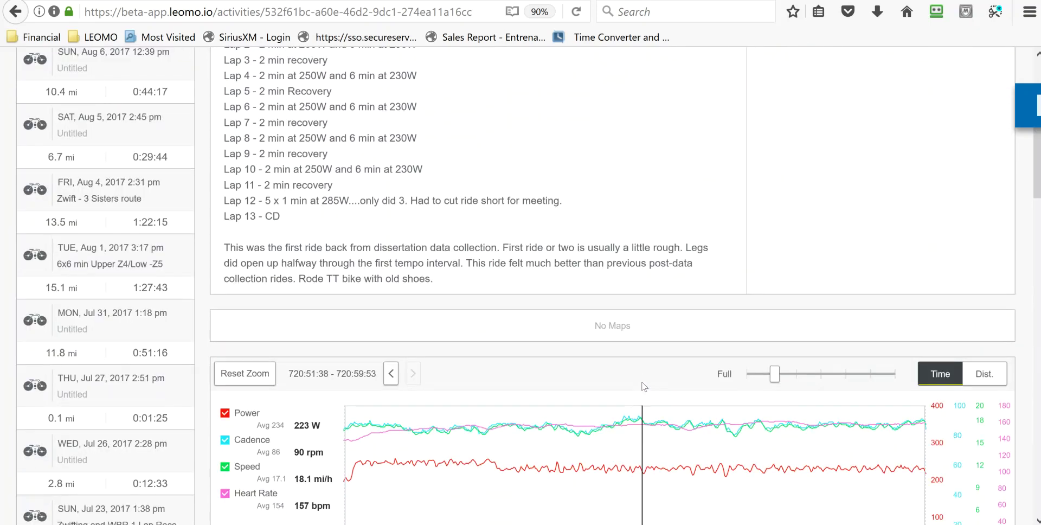
pyautogui.scroll(-4, 642, 379)
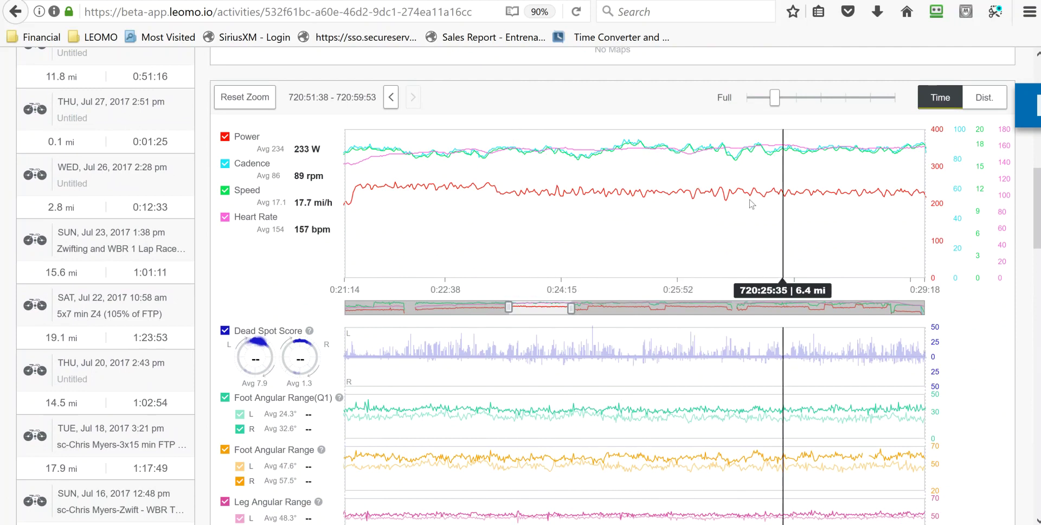
pyautogui.scroll(-3, 597, 207)
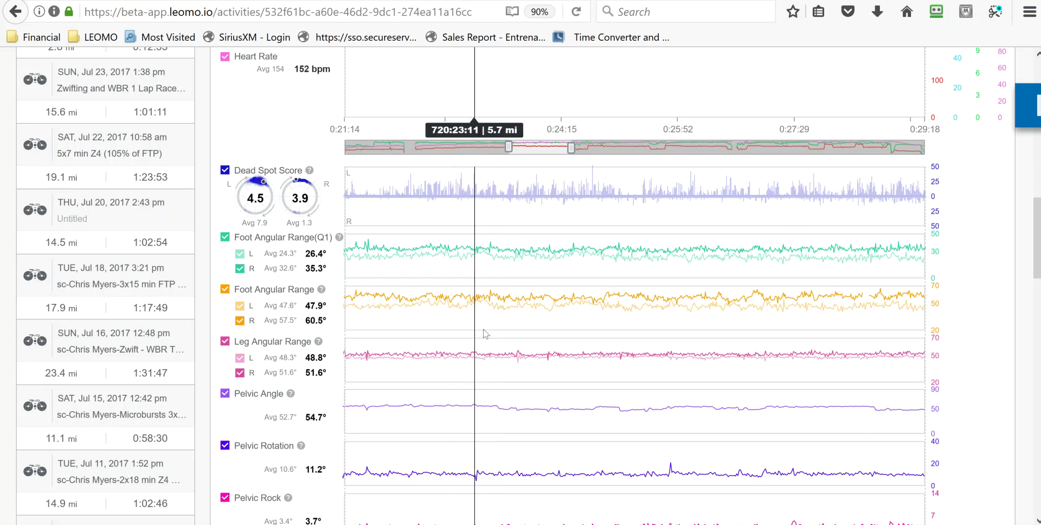
pyautogui.scroll(-5, 484, 334)
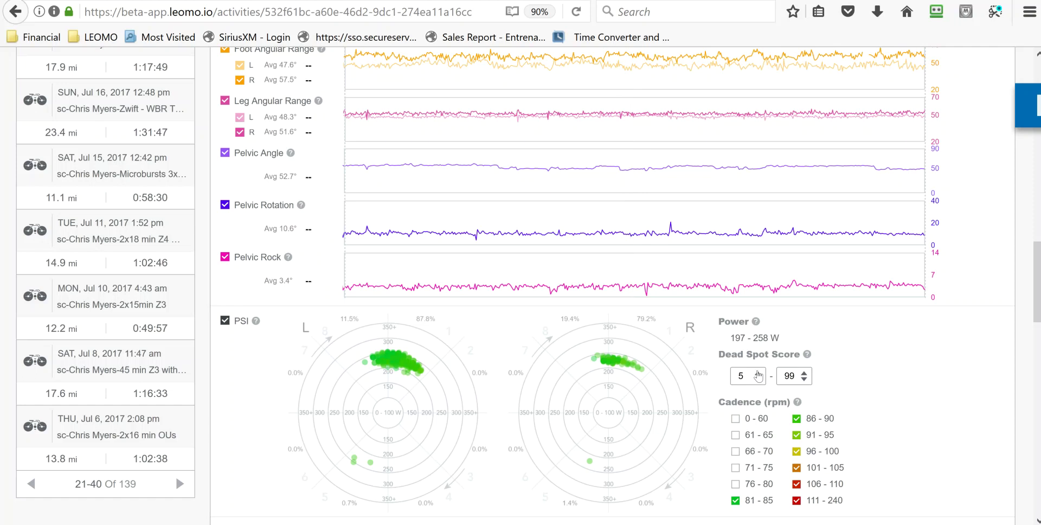
pyautogui.scroll(-3, 561, 285)
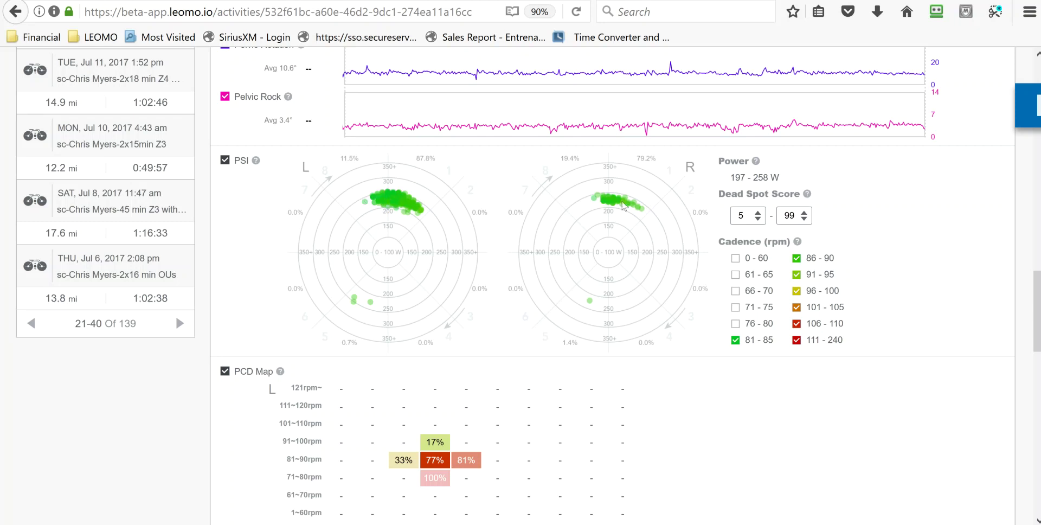
# Examine the left and right PCD maps of the "8 minute #1" interval across its power and cadence zones.
pyautogui.scroll(-3, 584, 332)
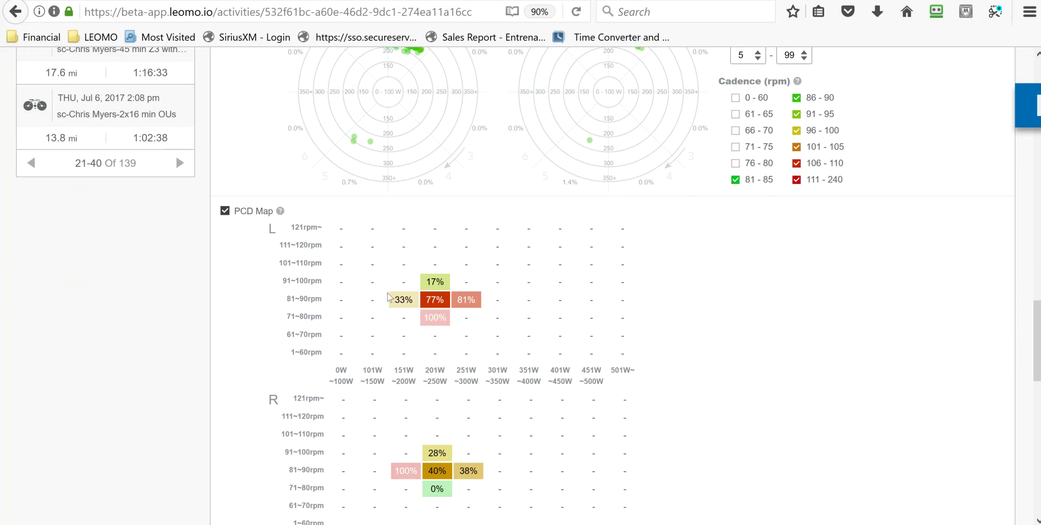
pyautogui.moveTo(480, 299)
pyautogui.moveTo(435, 315)
pyautogui.scroll(-6, 437, 312)
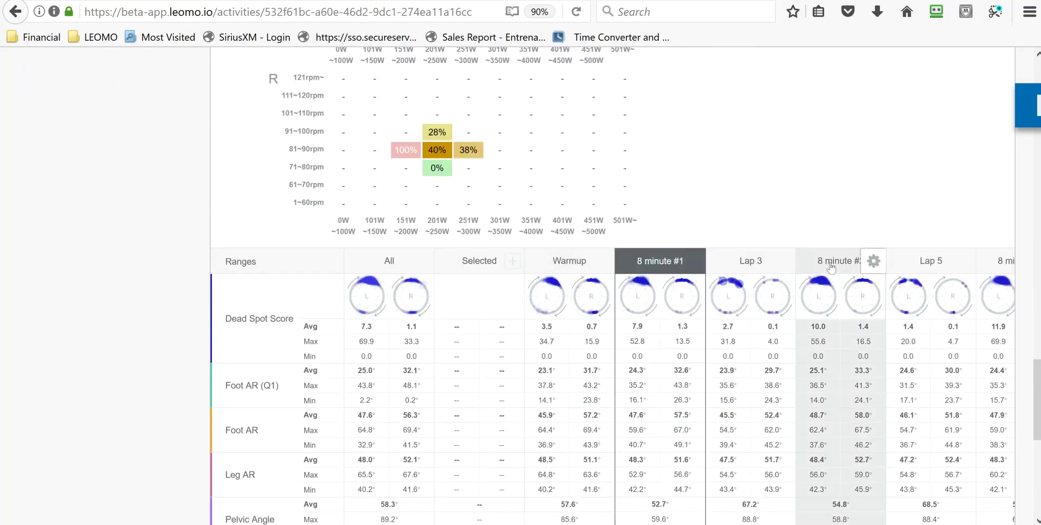
# Select the "8 minute #2" range in the Ranges table and examine its PCD maps and PSI plots.
pyautogui.click(832, 263)
pyautogui.scroll(3, 682, 240)
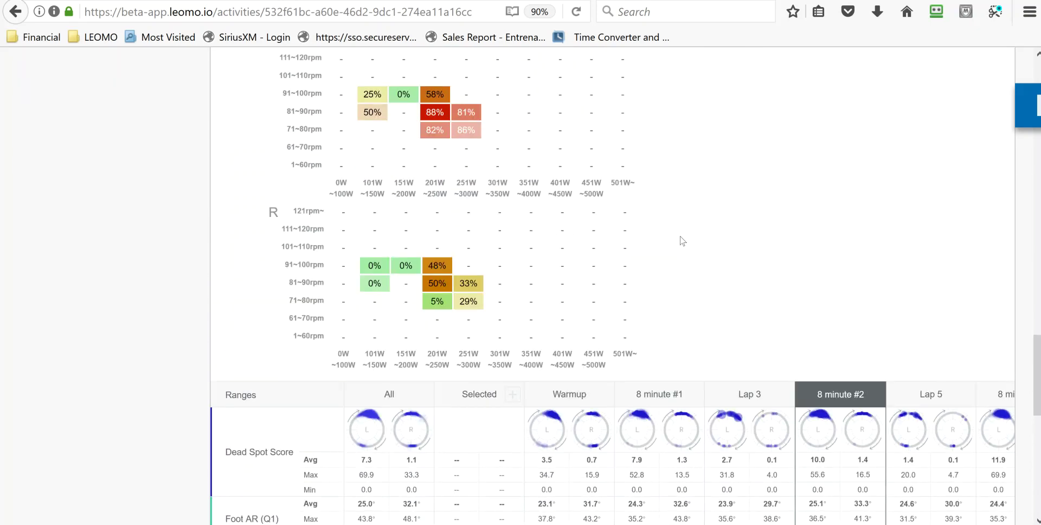
pyautogui.scroll(1, 682, 240)
pyautogui.moveTo(479, 324)
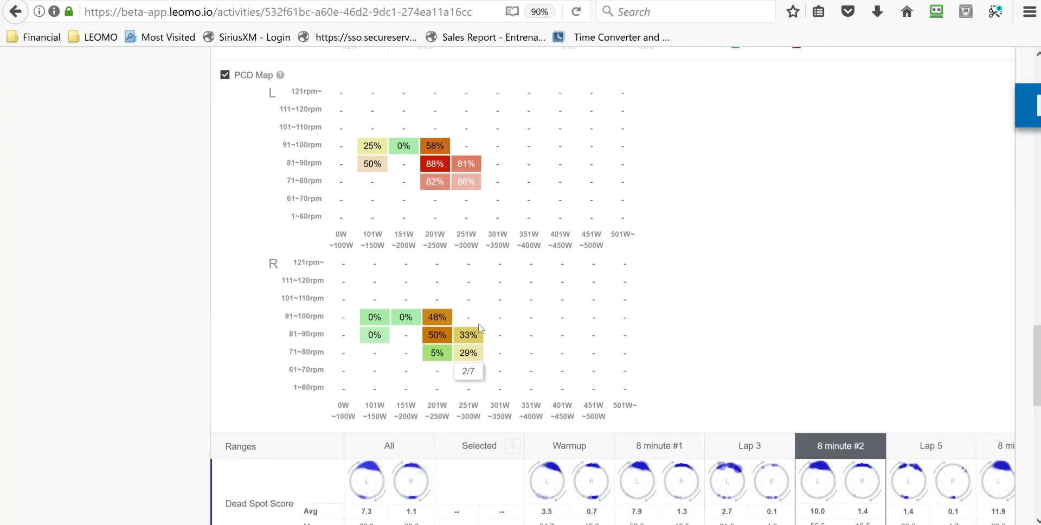
pyautogui.scroll(6, 478, 324)
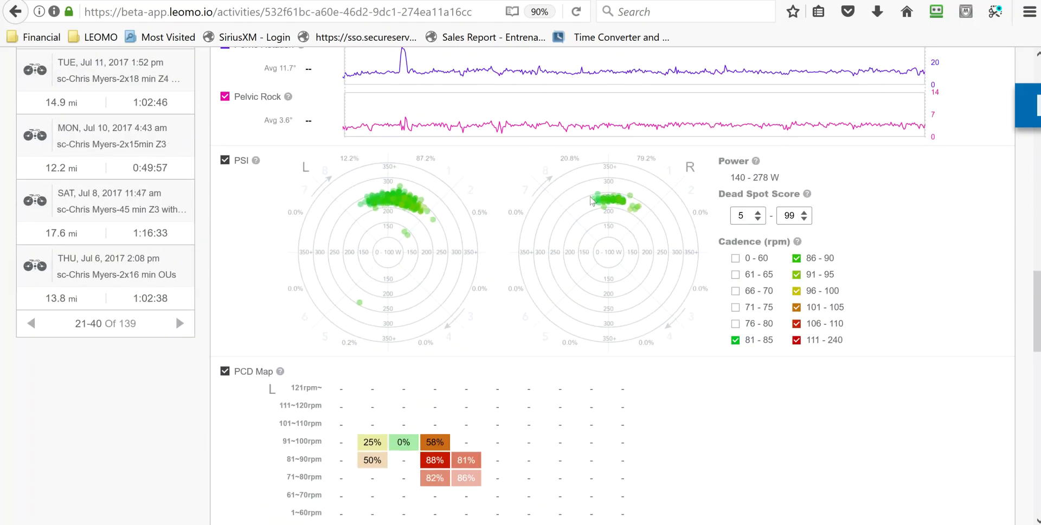
pyautogui.scroll(-6, 650, 320)
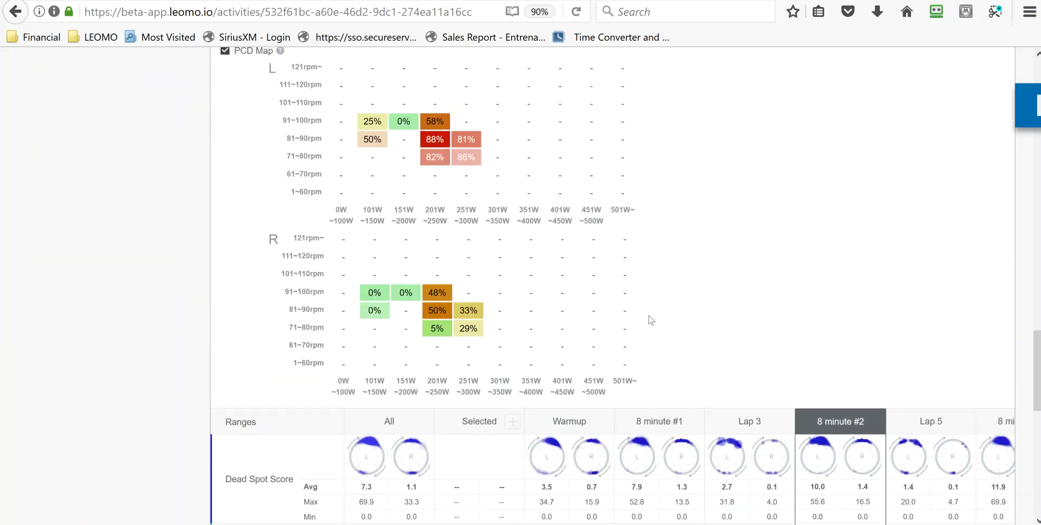
# Select the "8 minute #3" range in the Ranges table and examine its PSI plots and PCD maps.
pyautogui.click(996, 425)
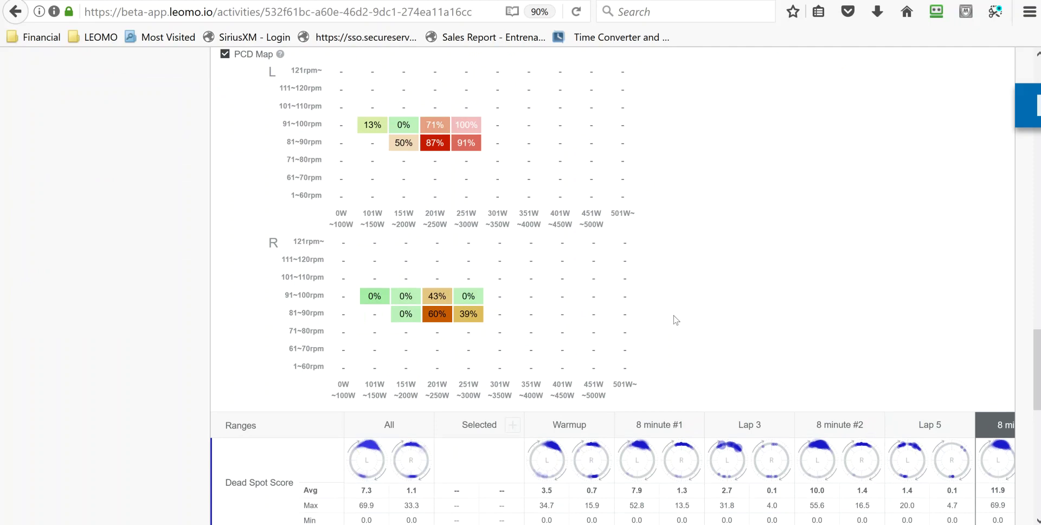
pyautogui.scroll(4, 676, 320)
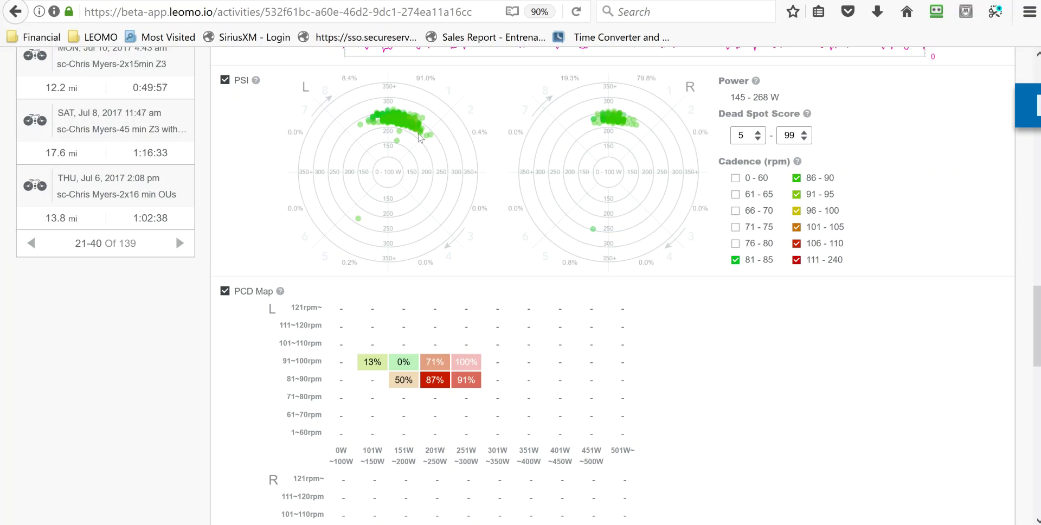
pyautogui.scroll(-3, 423, 393)
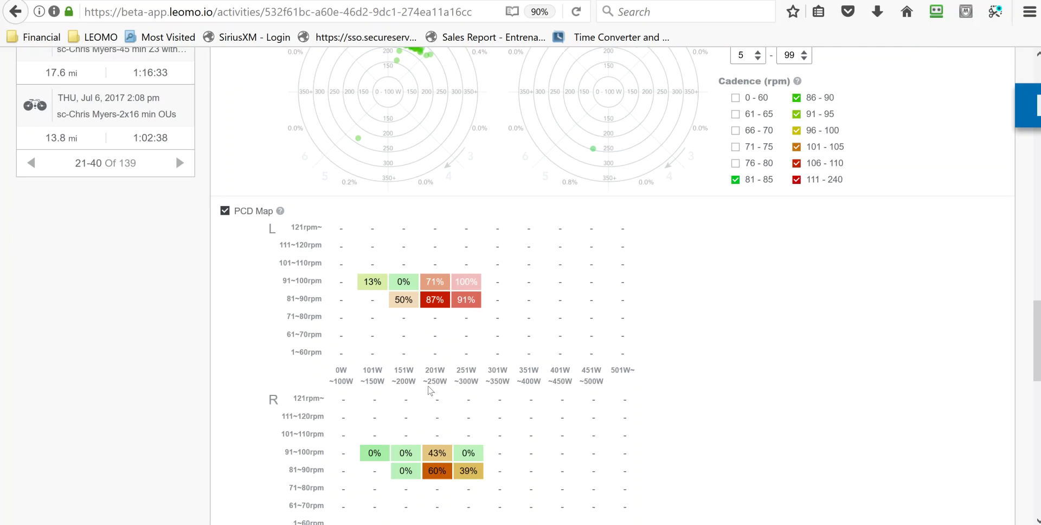
pyautogui.scroll(5, 432, 390)
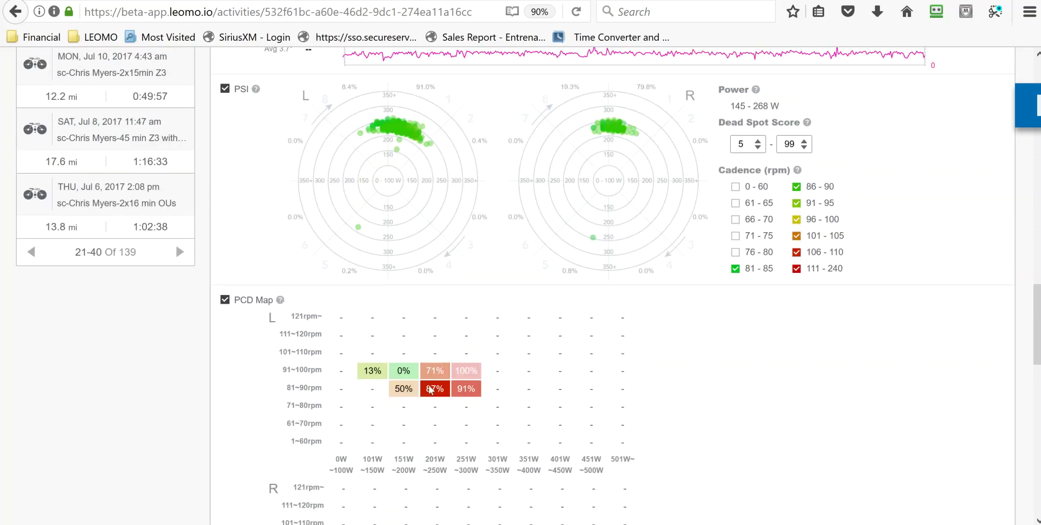